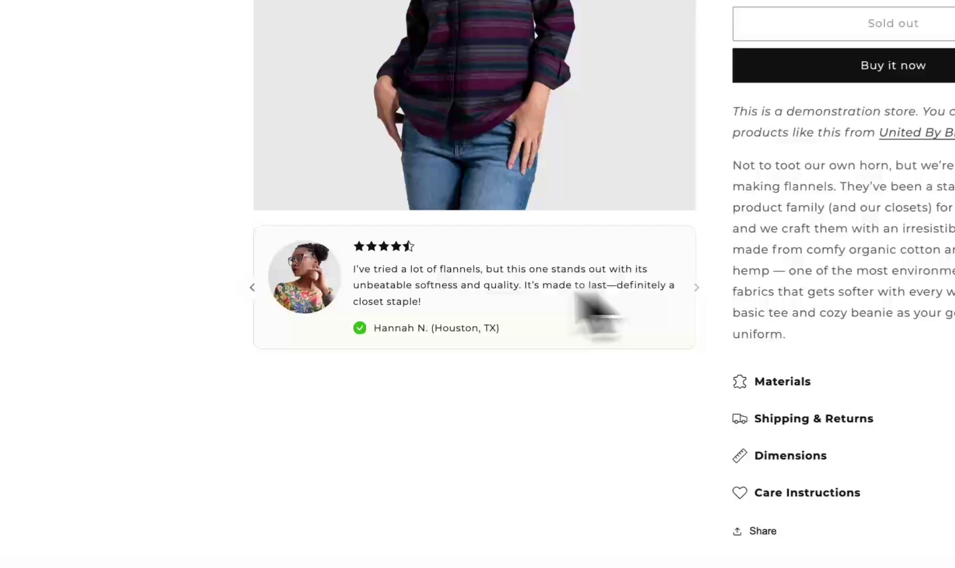
- Flip the product page's review carousel back and forth, then switch to the Section Store catalogue
{"action": "left_click", "coordinate": [252, 287]}
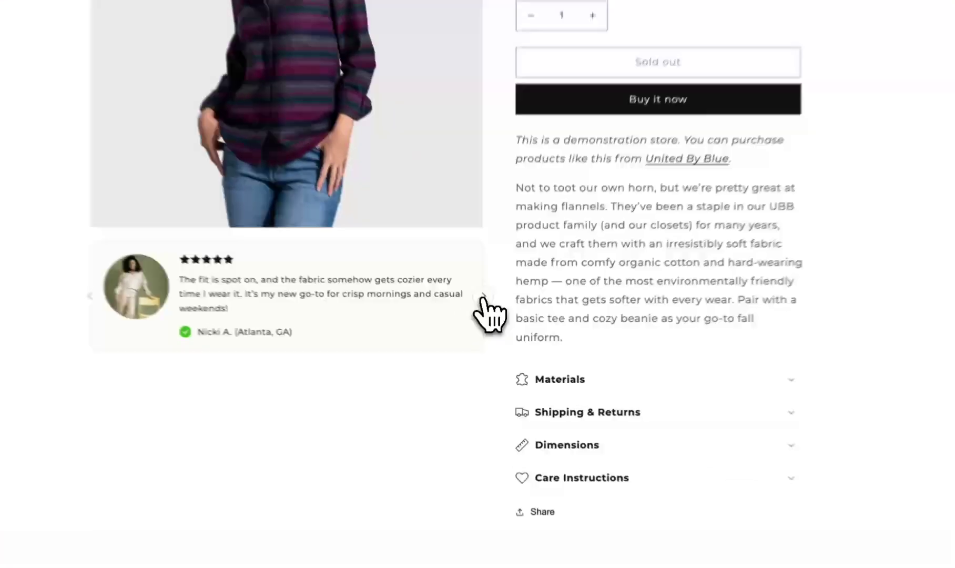
{"action": "left_click", "coordinate": [494, 335]}
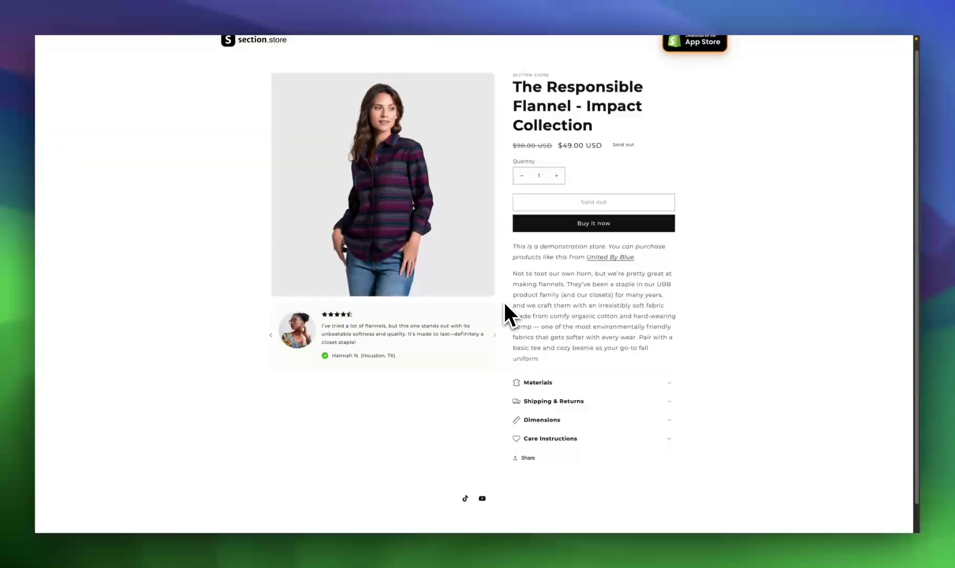
{"action": "left_click", "coordinate": [270, 335]}
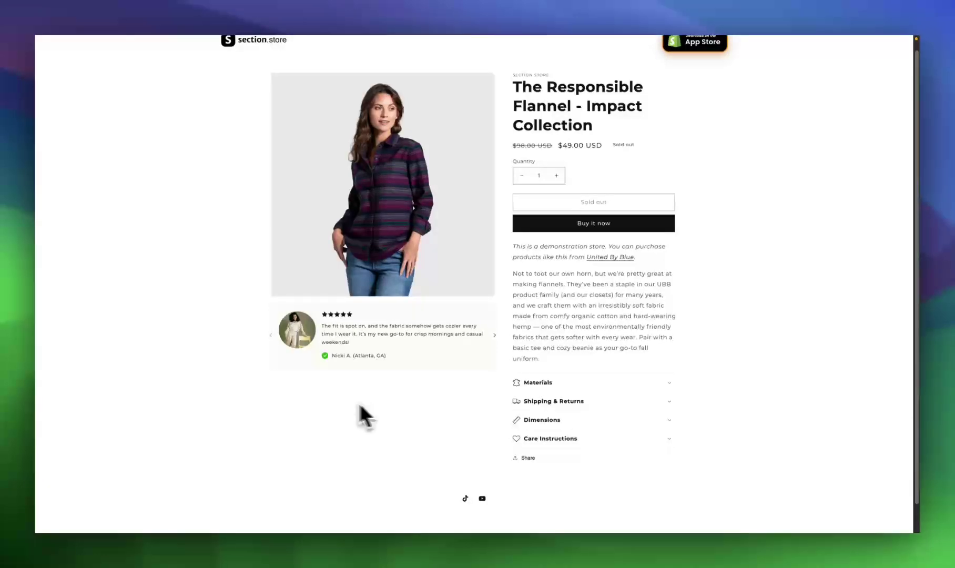
{"action": "key", "text": "ctrl+shift+Tab"}
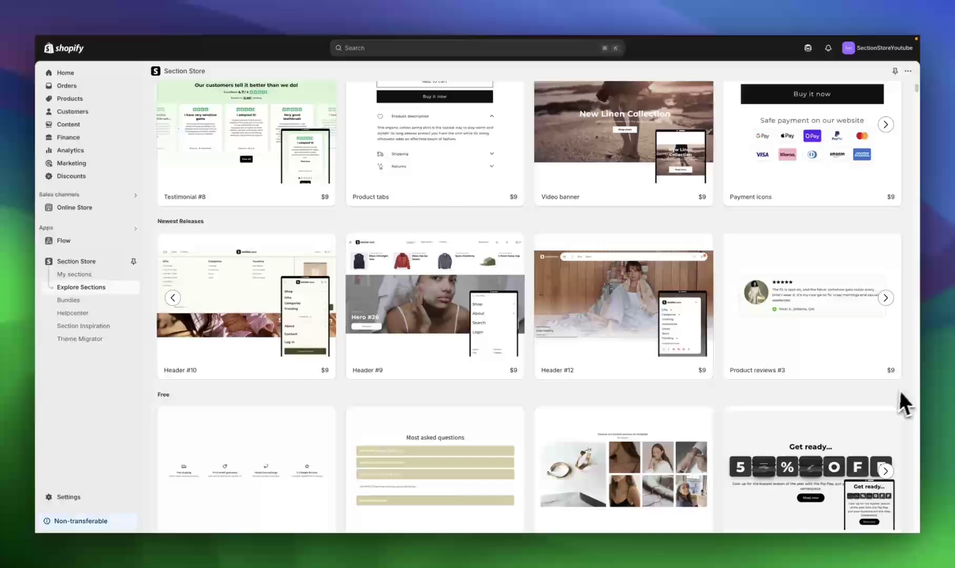
- Preview the owned Product reviews #3 section and its one-time charge, then go to My sections
{"action": "left_click", "coordinate": [887, 353]}
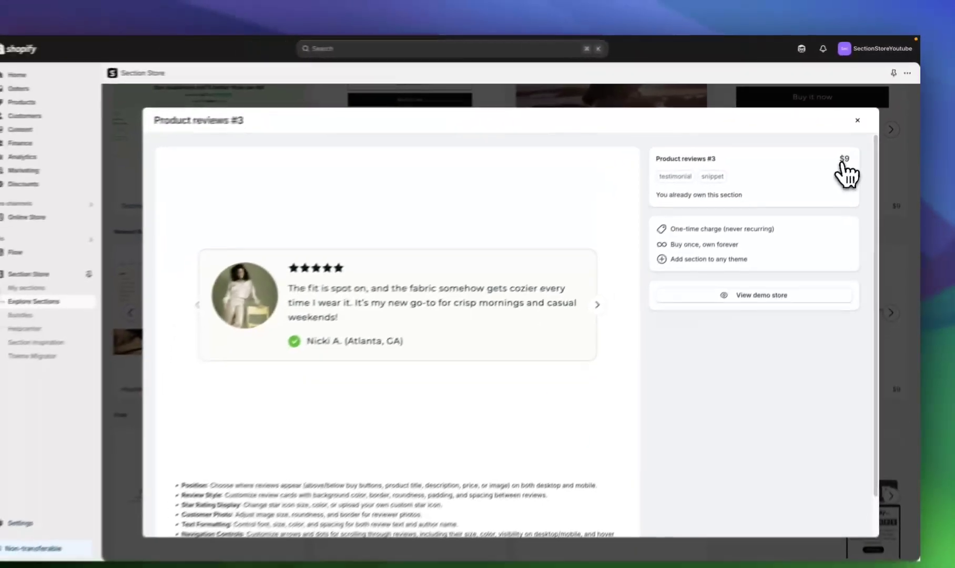
{"action": "left_click_drag", "start_coordinate": [671, 228], "coordinate": [726, 228]}
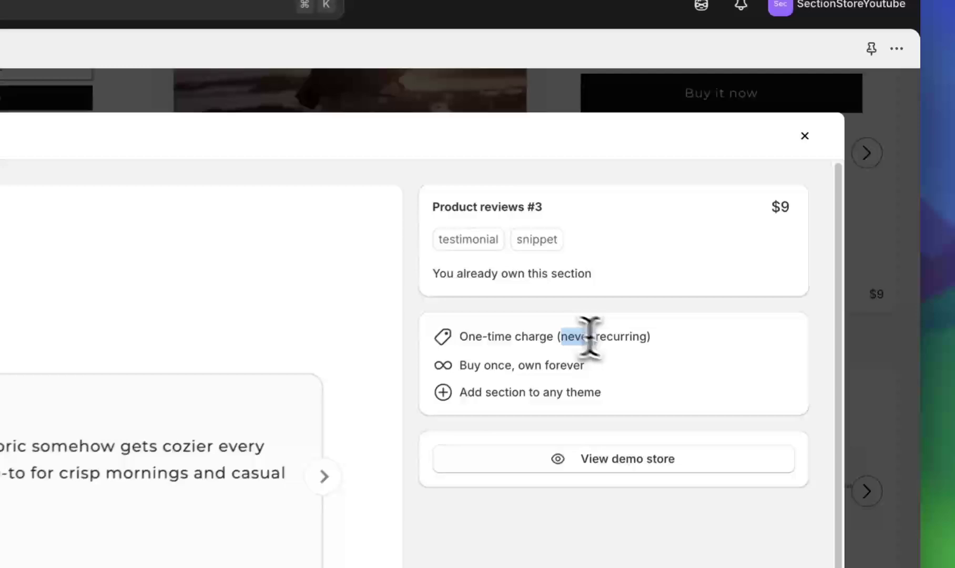
{"action": "left_click", "coordinate": [648, 347]}
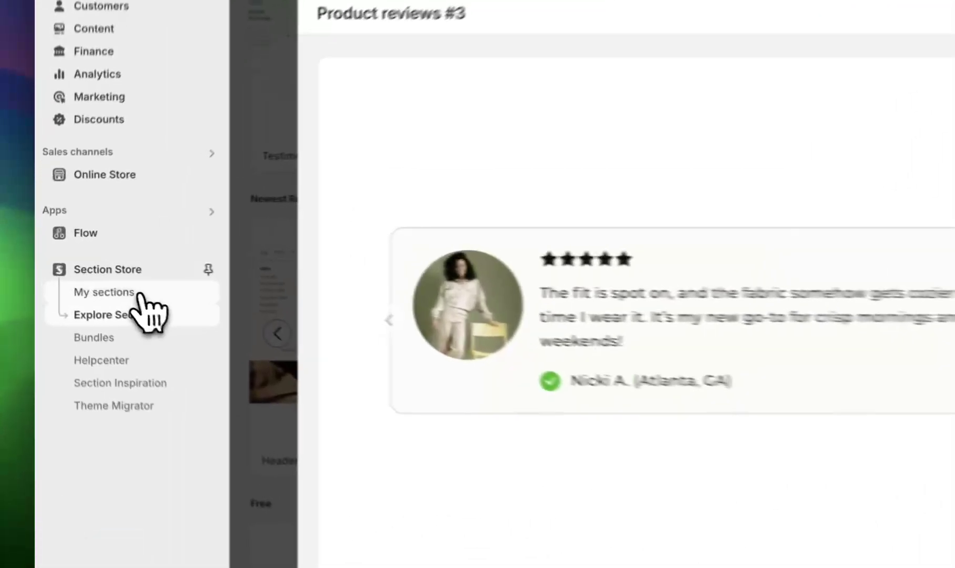
{"action": "left_click", "coordinate": [92, 275]}
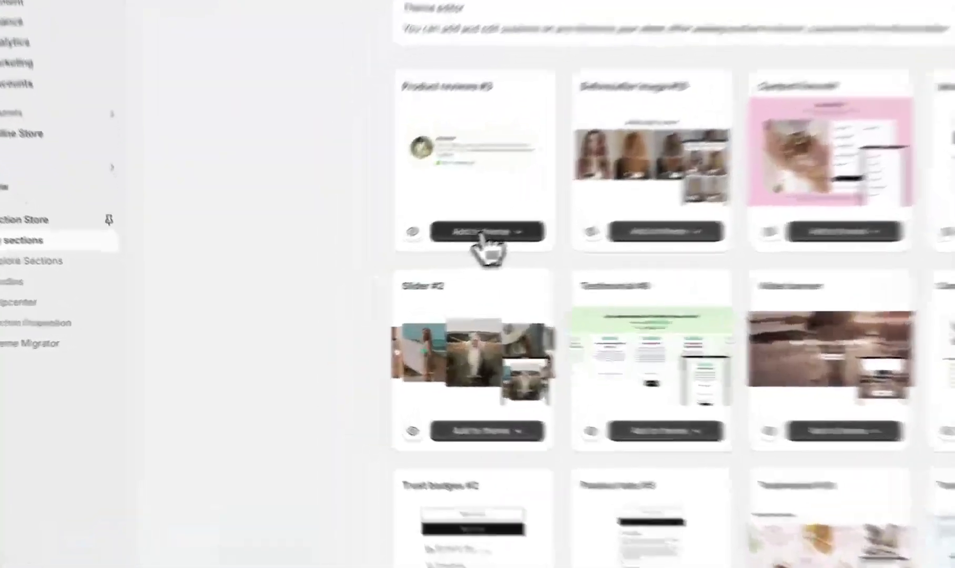
- Add Product reviews #3 to a theme from its Add to theme dropdown
{"action": "left_click", "coordinate": [366, 269]}
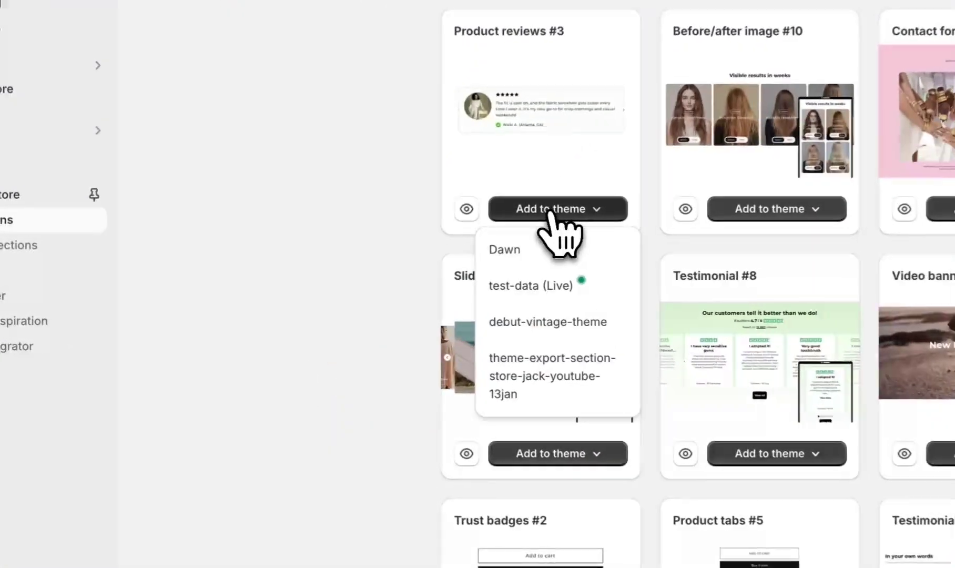
{"action": "left_click", "coordinate": [374, 349]}
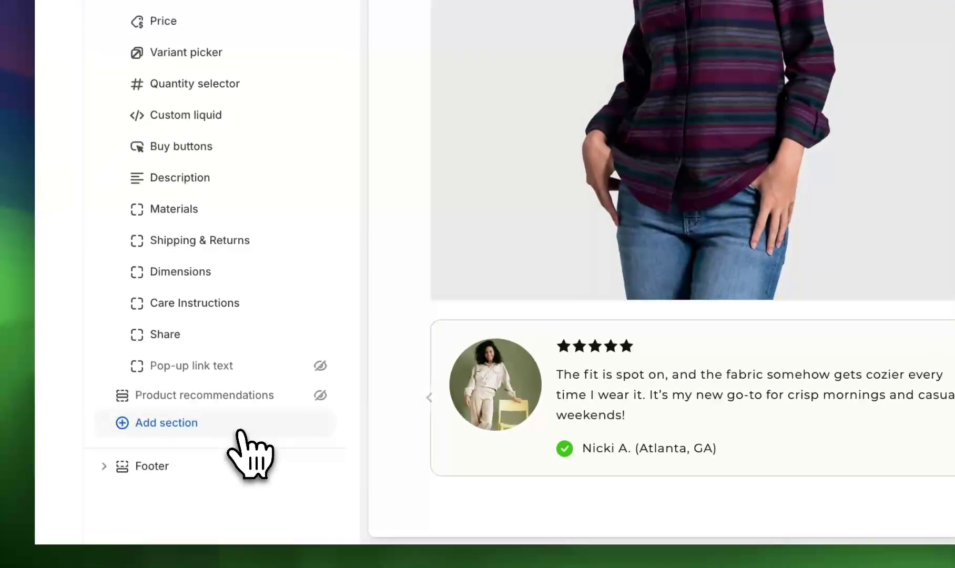
- Add an SS - Product reviews #3 section to the product template
{"action": "left_click", "coordinate": [209, 423]}
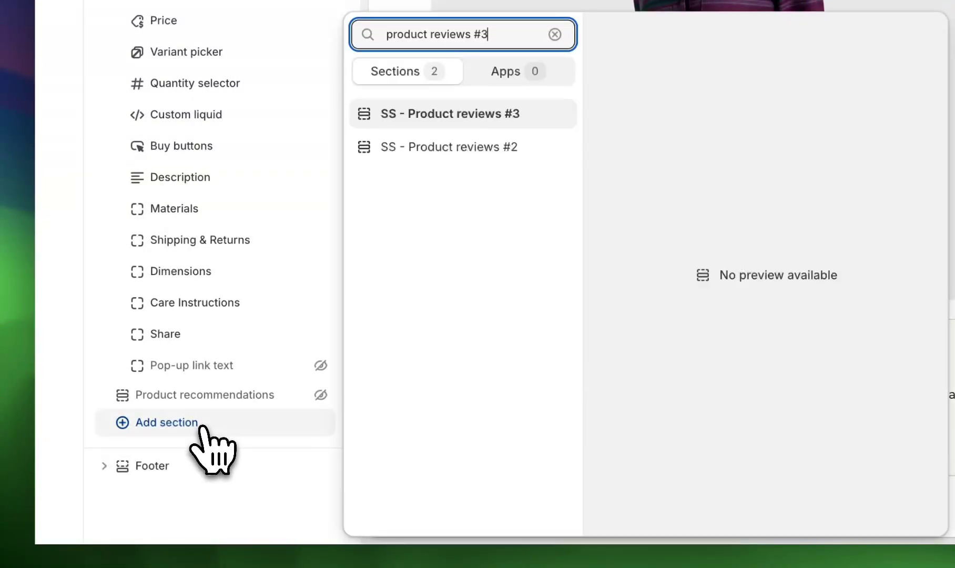
{"action": "left_click", "coordinate": [434, 118]}
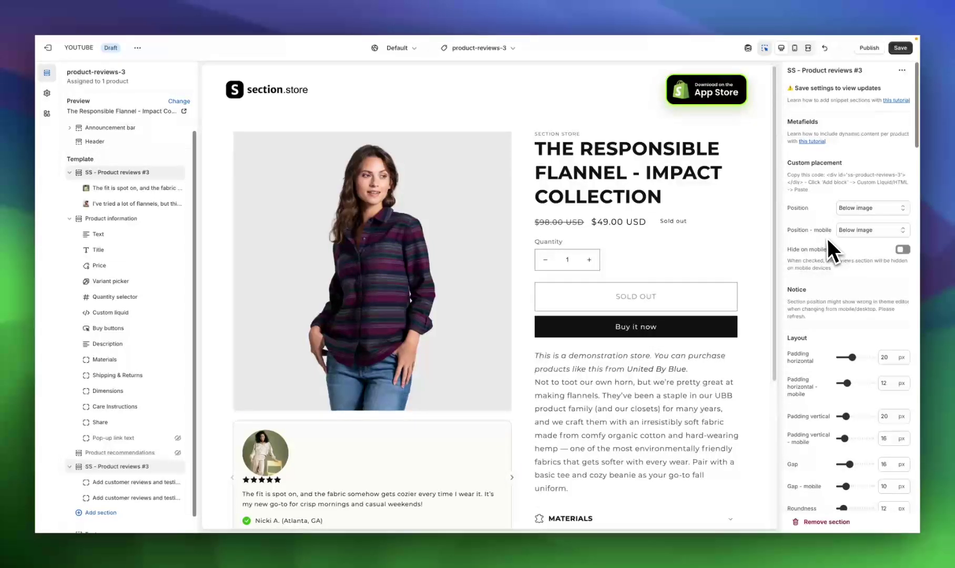
{"action": "scroll", "coordinate": [824, 237], "scroll_direction": "down", "scroll_amount": 5}
{"action": "scroll", "coordinate": [825, 242], "scroll_direction": "up", "scroll_amount": 1}
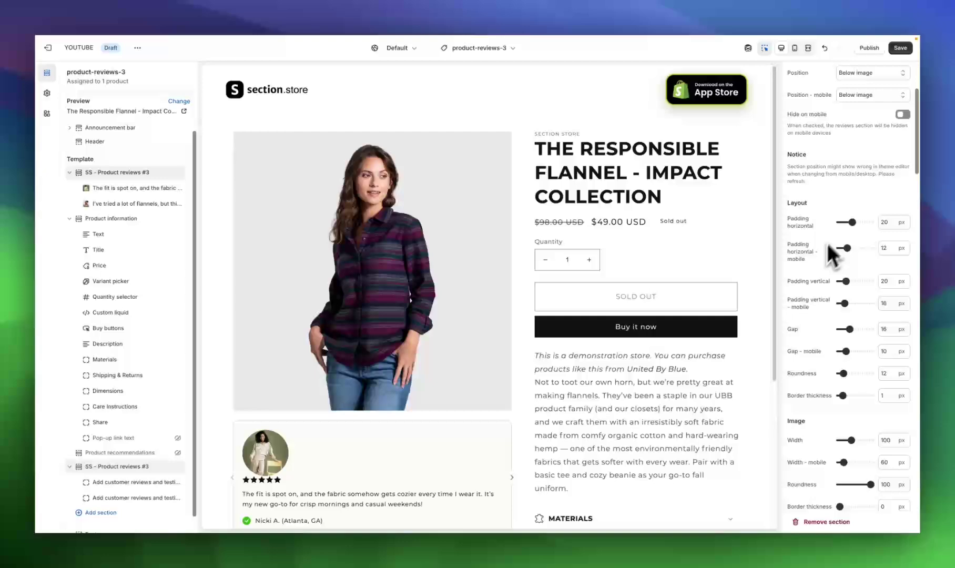
{"action": "scroll", "coordinate": [813, 199], "scroll_direction": "down", "scroll_amount": 2}
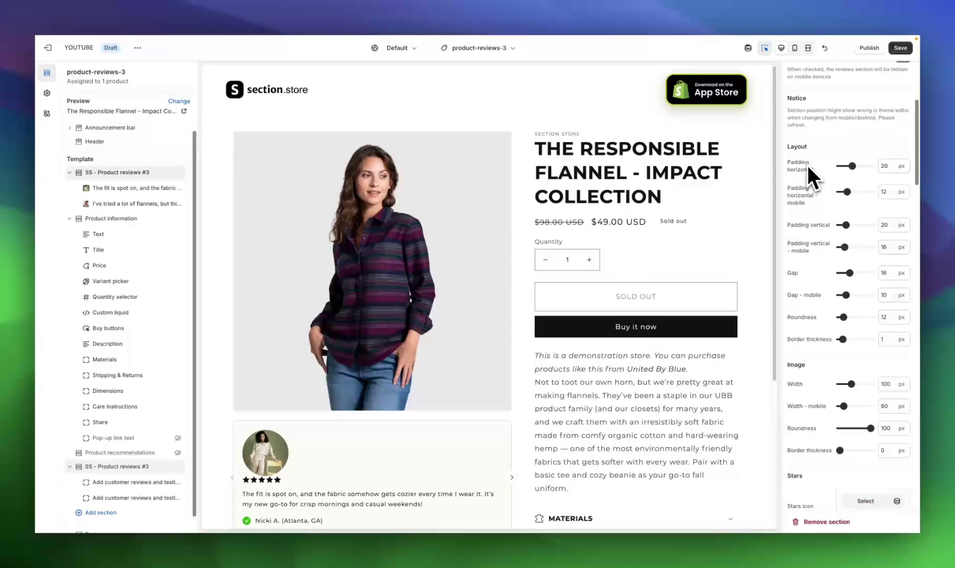
{"action": "scroll", "coordinate": [822, 178], "scroll_direction": "down", "scroll_amount": 2}
{"action": "scroll", "coordinate": [823, 178], "scroll_direction": "down", "scroll_amount": 2}
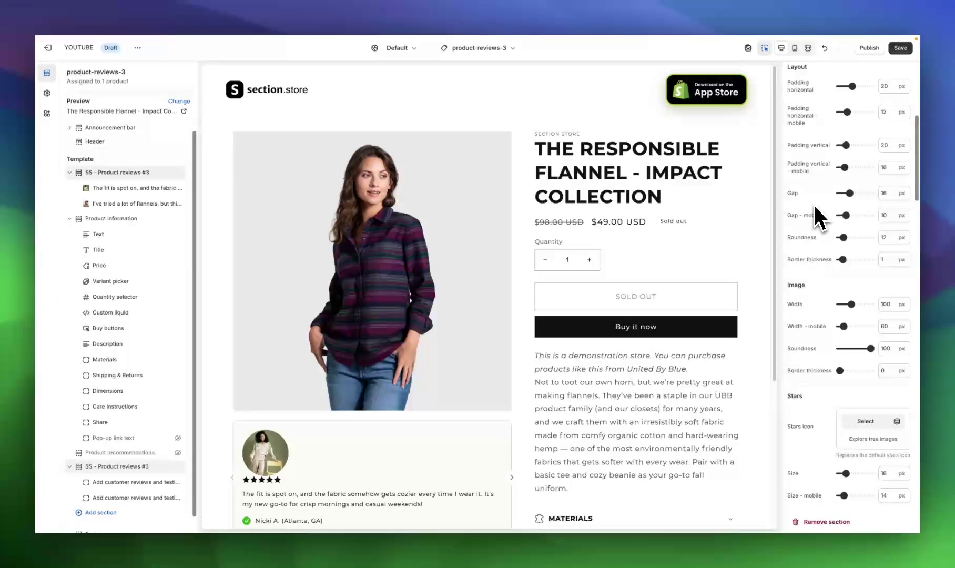
{"action": "scroll", "coordinate": [814, 205], "scroll_direction": "down", "scroll_amount": 2}
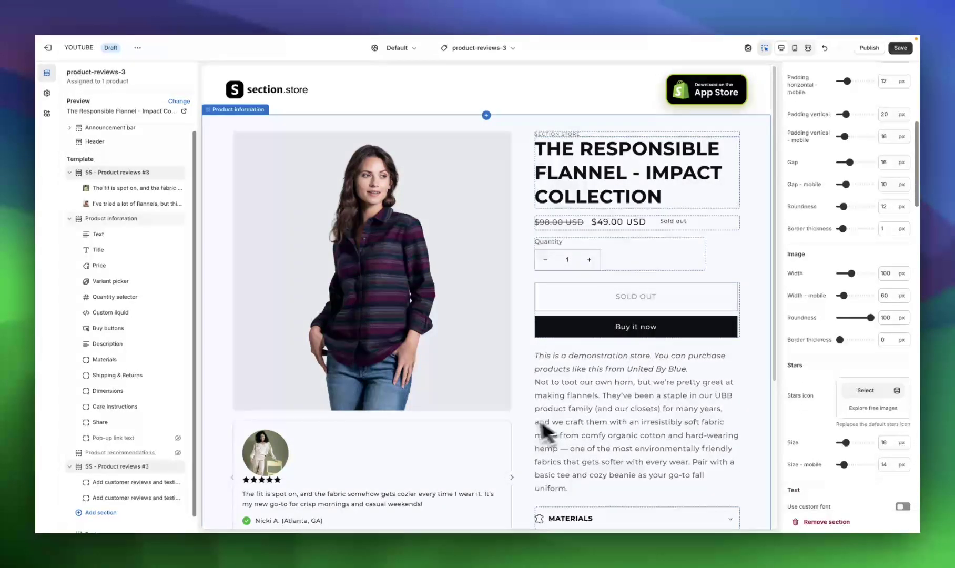
{"action": "scroll", "coordinate": [813, 235], "scroll_direction": "down", "scroll_amount": 8}
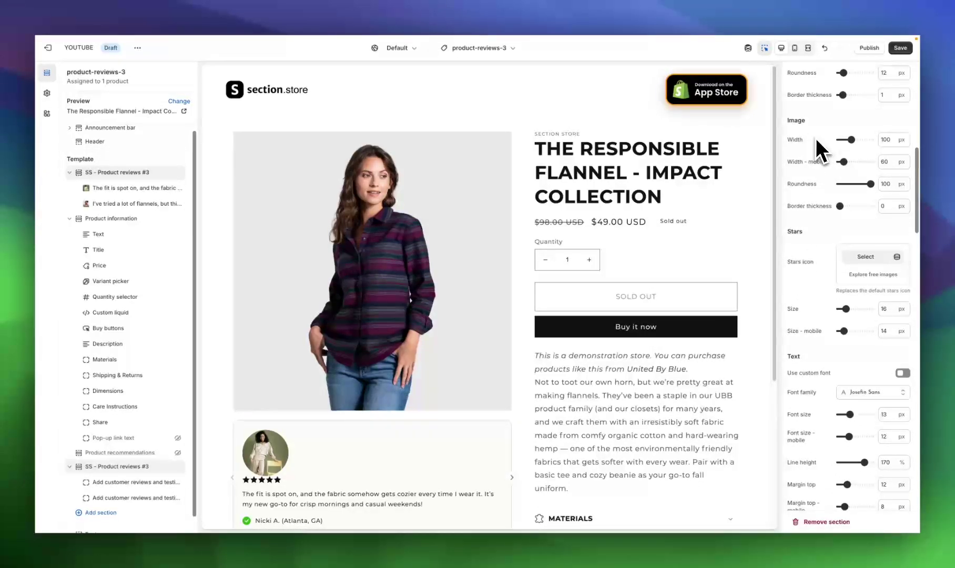
{"action": "scroll", "coordinate": [826, 162], "scroll_direction": "down", "scroll_amount": 6}
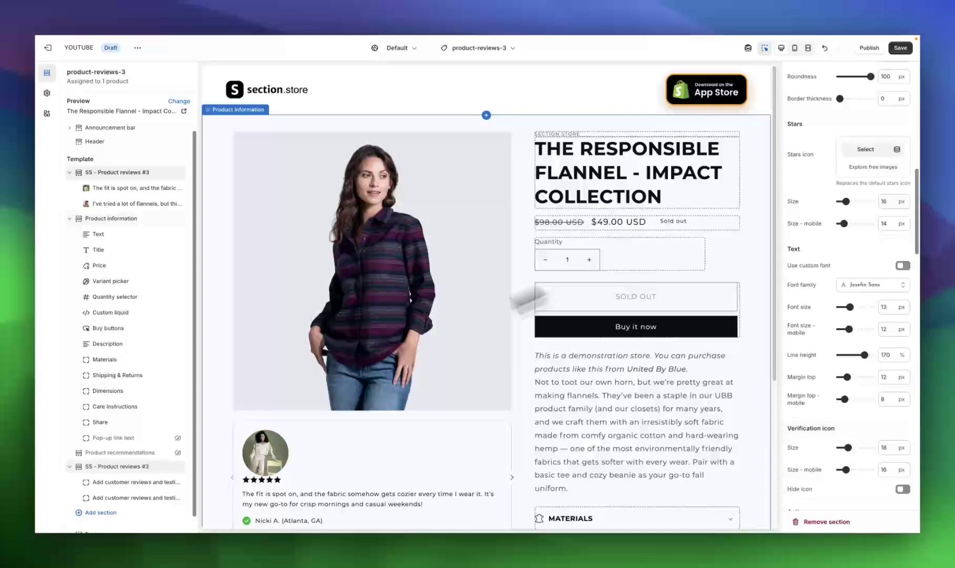
{"action": "scroll", "coordinate": [807, 203], "scroll_direction": "down", "scroll_amount": 2}
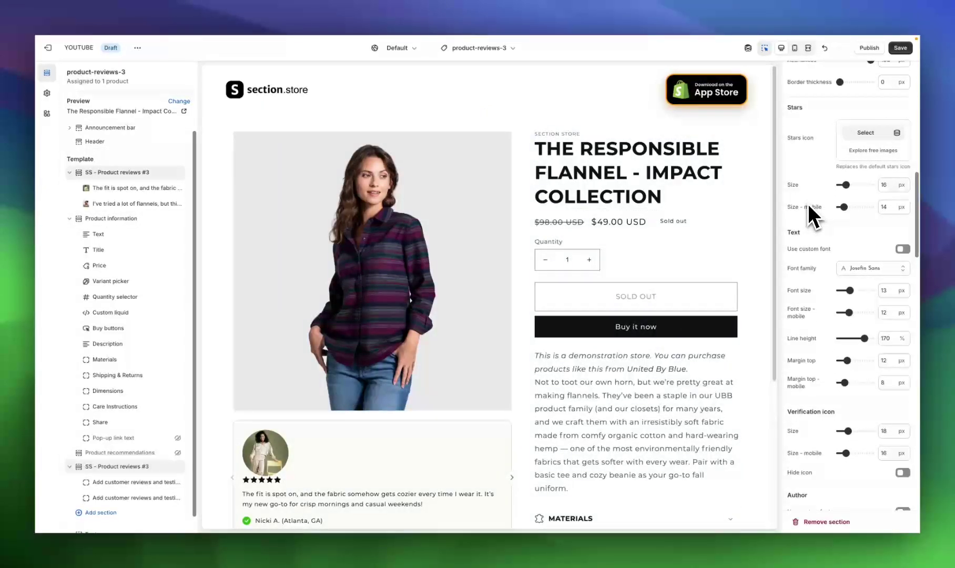
{"action": "scroll", "coordinate": [824, 192], "scroll_direction": "down", "scroll_amount": 5}
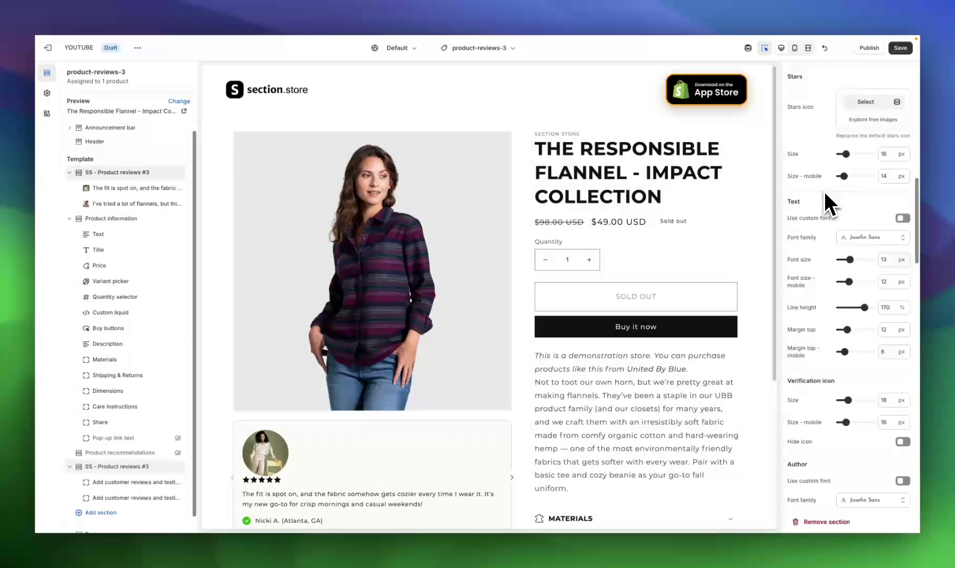
{"action": "scroll", "coordinate": [820, 197], "scroll_direction": "down", "scroll_amount": 3}
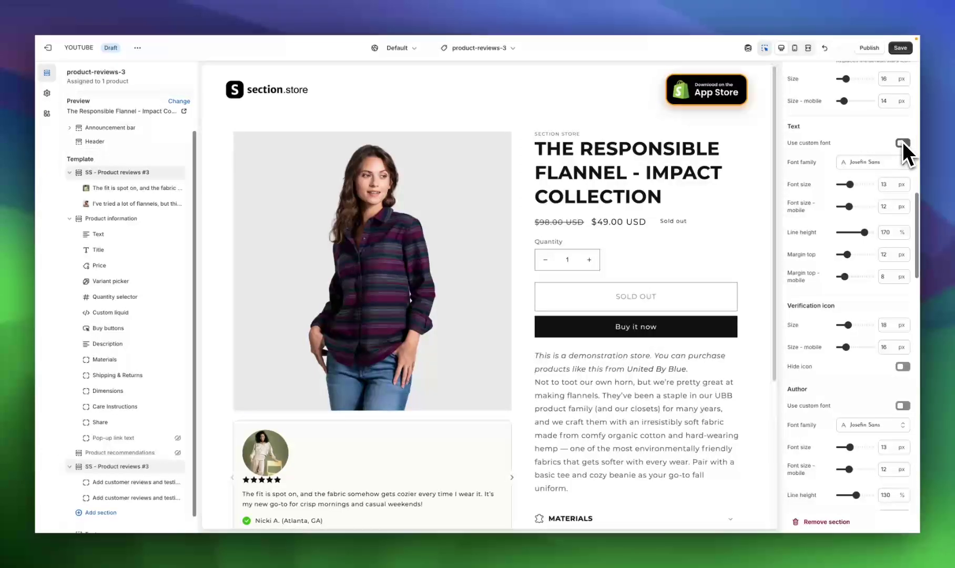
{"action": "scroll", "coordinate": [830, 205], "scroll_direction": "down", "scroll_amount": 1}
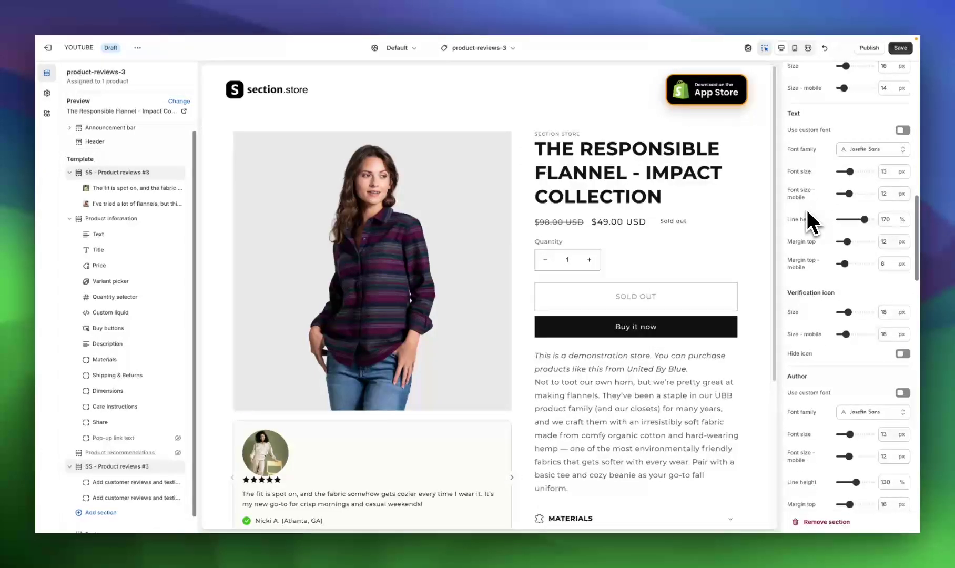
{"action": "scroll", "coordinate": [808, 213], "scroll_direction": "down", "scroll_amount": 1}
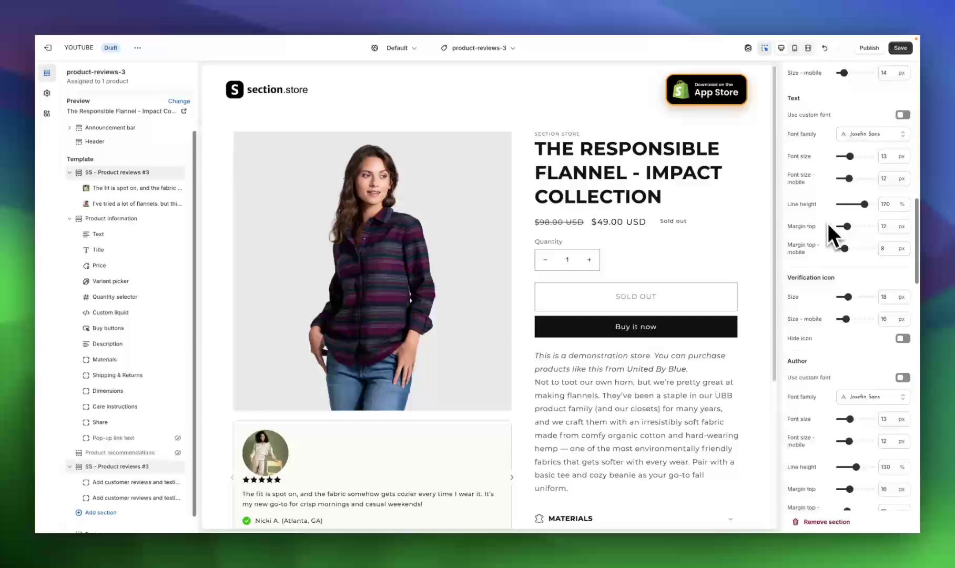
{"action": "scroll", "coordinate": [820, 210], "scroll_direction": "down", "scroll_amount": 3}
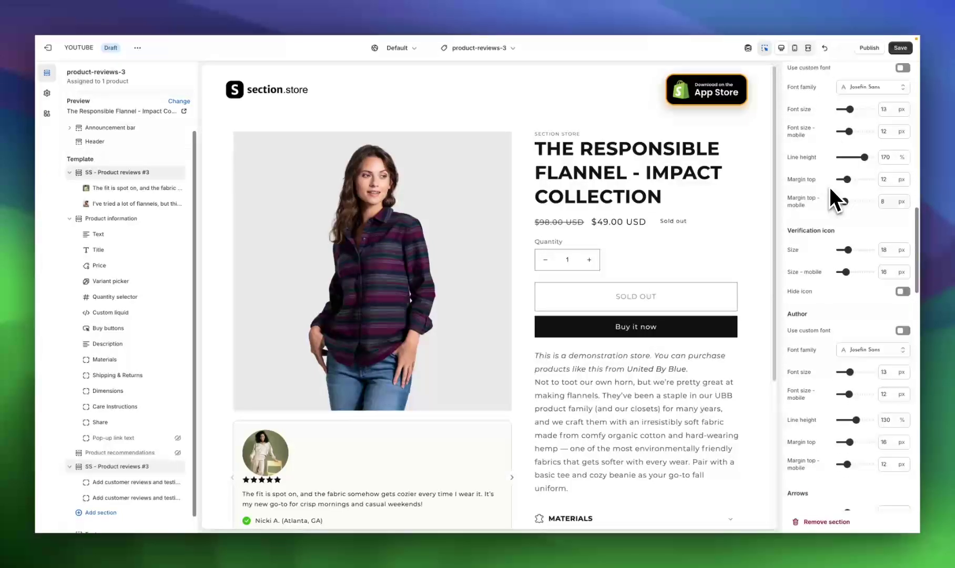
{"action": "scroll", "coordinate": [826, 192], "scroll_direction": "down", "scroll_amount": 5}
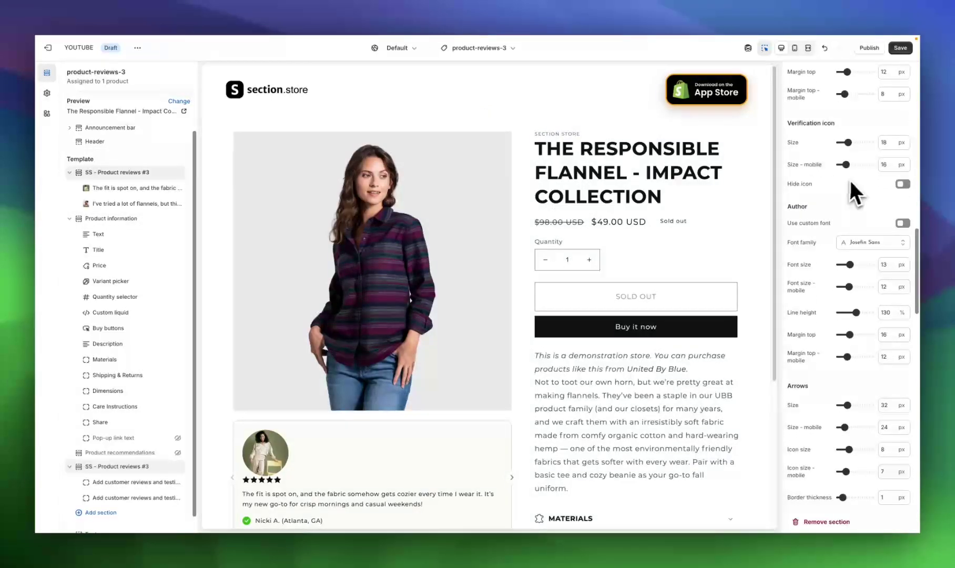
{"action": "scroll", "coordinate": [832, 213], "scroll_direction": "down", "scroll_amount": 2}
{"action": "scroll", "coordinate": [825, 210], "scroll_direction": "down", "scroll_amount": 3}
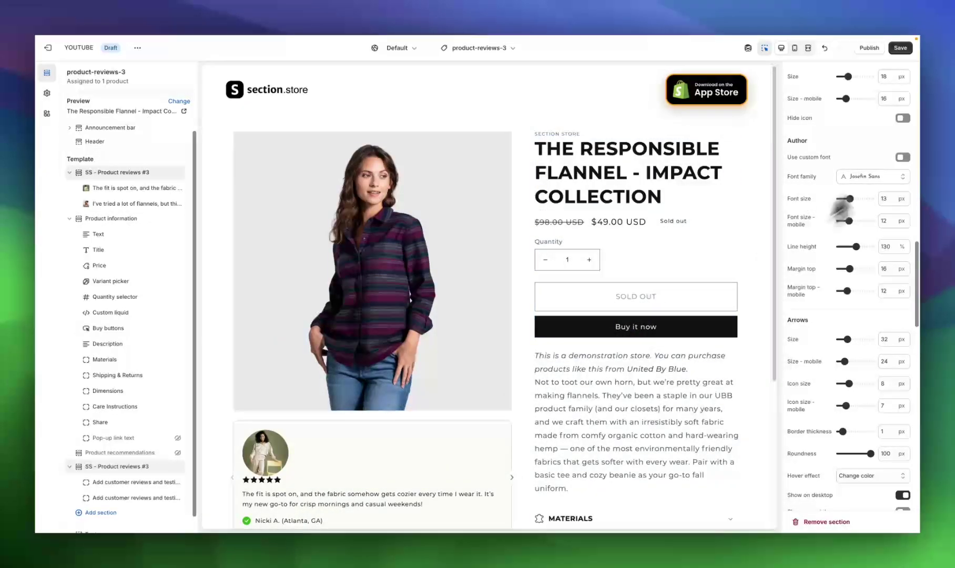
{"action": "scroll", "coordinate": [841, 210], "scroll_direction": "down", "scroll_amount": 2}
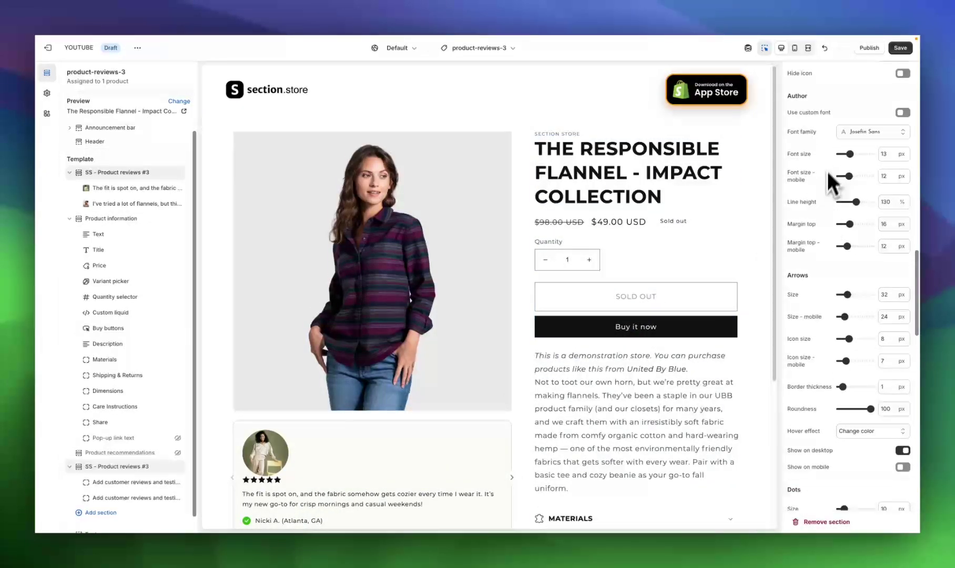
{"action": "scroll", "coordinate": [823, 190], "scroll_direction": "down", "scroll_amount": 1}
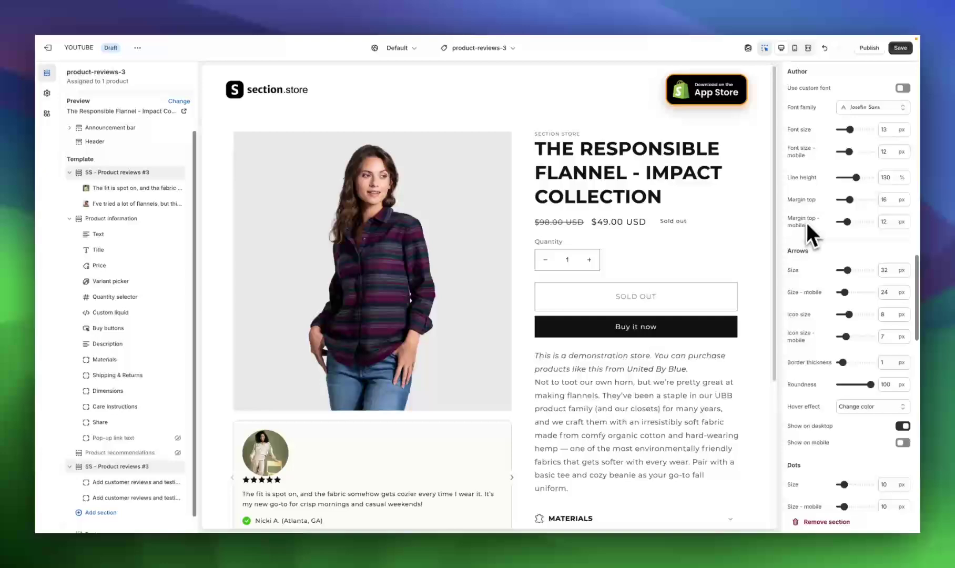
{"action": "scroll", "coordinate": [806, 223], "scroll_direction": "down", "scroll_amount": 1}
{"action": "scroll", "coordinate": [809, 243], "scroll_direction": "down", "scroll_amount": 3}
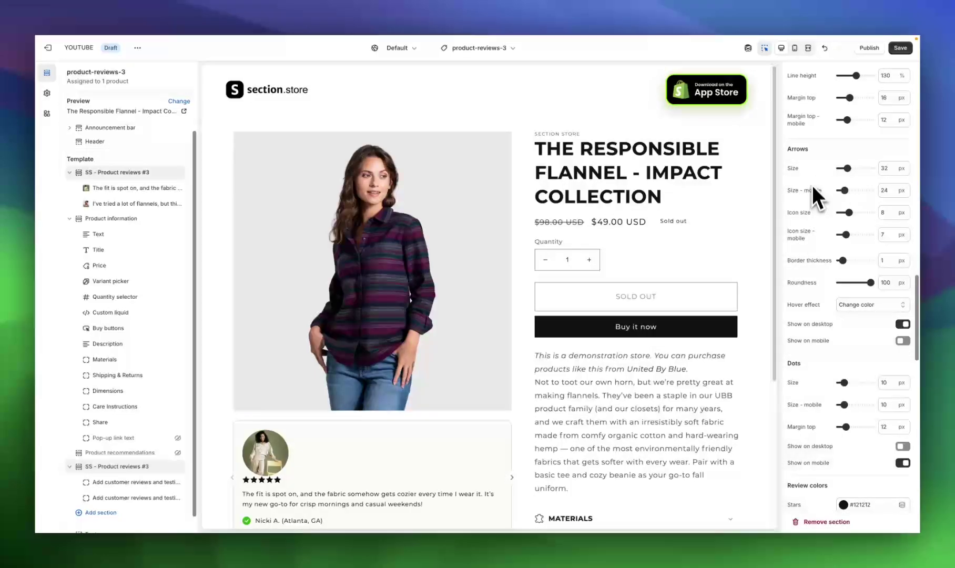
{"action": "scroll", "coordinate": [809, 258], "scroll_direction": "down", "scroll_amount": 3}
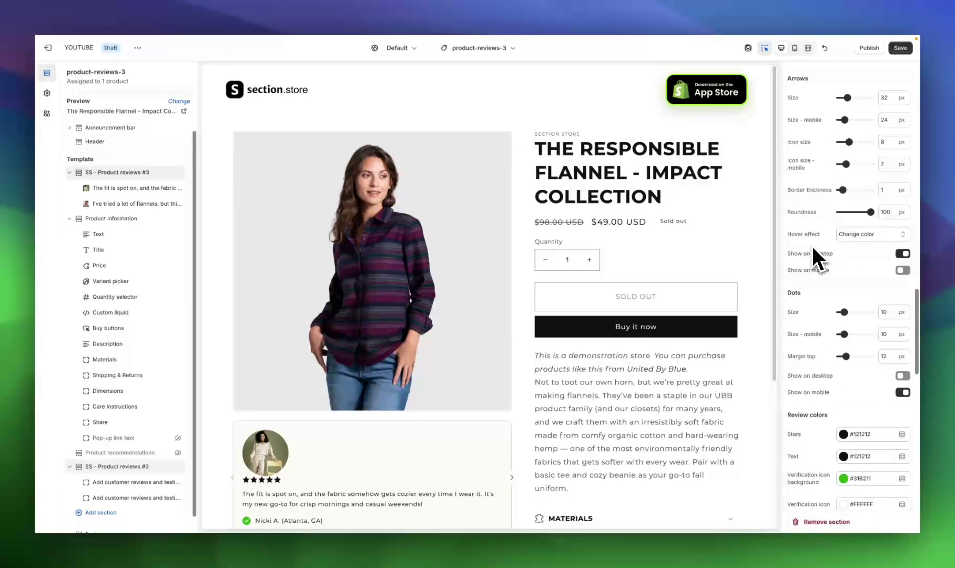
{"action": "scroll", "coordinate": [813, 250], "scroll_direction": "down", "scroll_amount": 5}
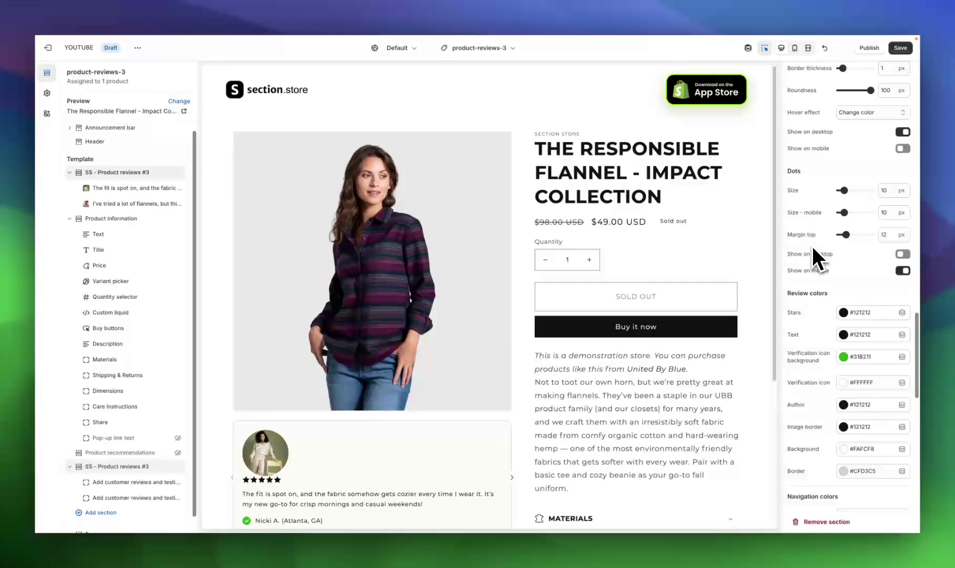
{"action": "scroll", "coordinate": [813, 248], "scroll_direction": "down", "scroll_amount": 1}
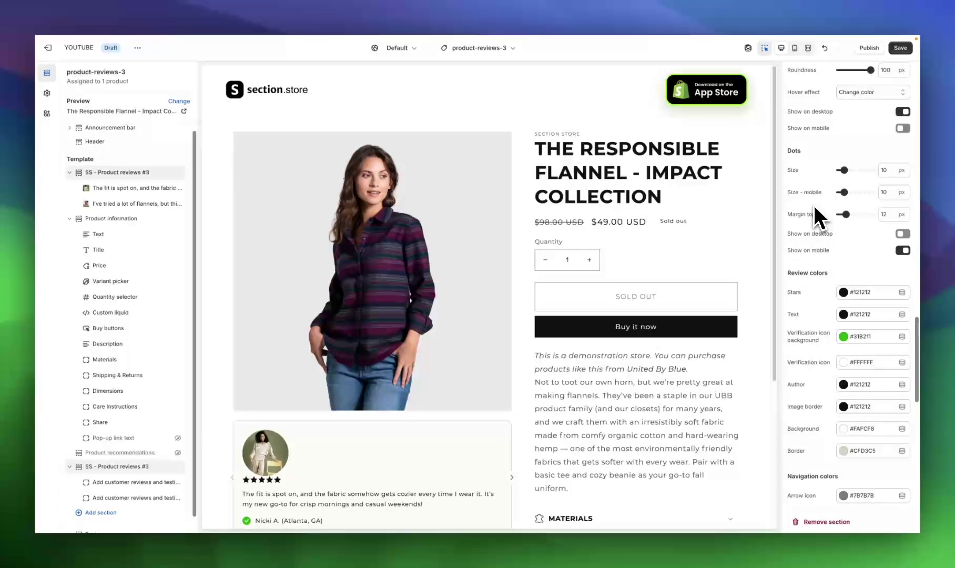
{"action": "scroll", "coordinate": [809, 226], "scroll_direction": "down", "scroll_amount": 2}
{"action": "scroll", "coordinate": [812, 215], "scroll_direction": "down", "scroll_amount": 3}
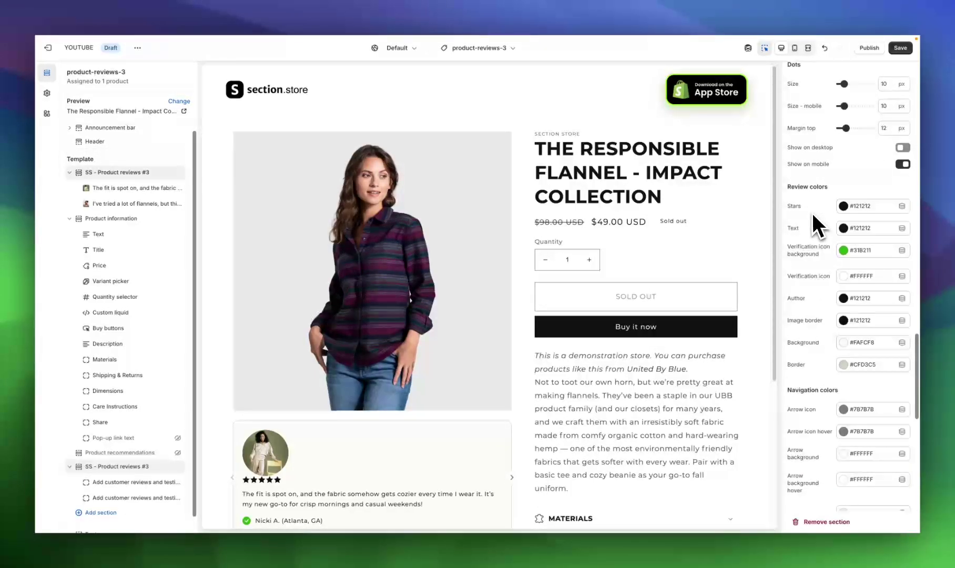
{"action": "scroll", "coordinate": [811, 224], "scroll_direction": "down", "scroll_amount": 1}
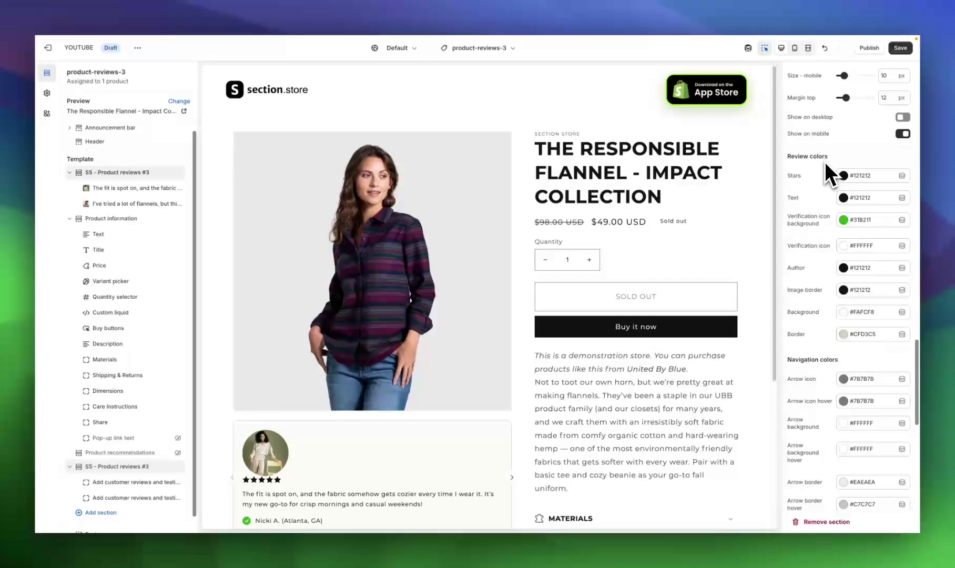
{"action": "scroll", "coordinate": [824, 161], "scroll_direction": "down", "scroll_amount": 1}
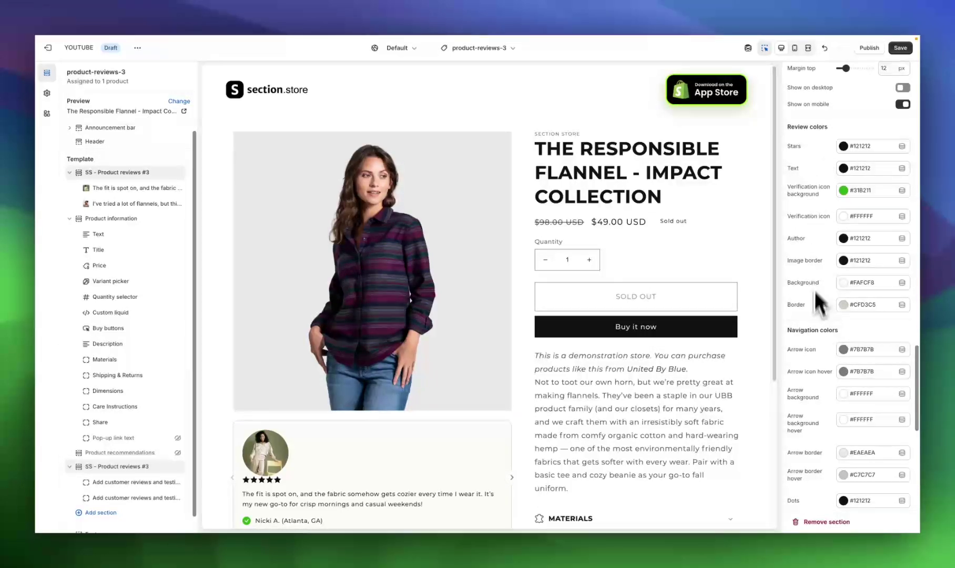
{"action": "scroll", "coordinate": [815, 321], "scroll_direction": "down", "scroll_amount": 2}
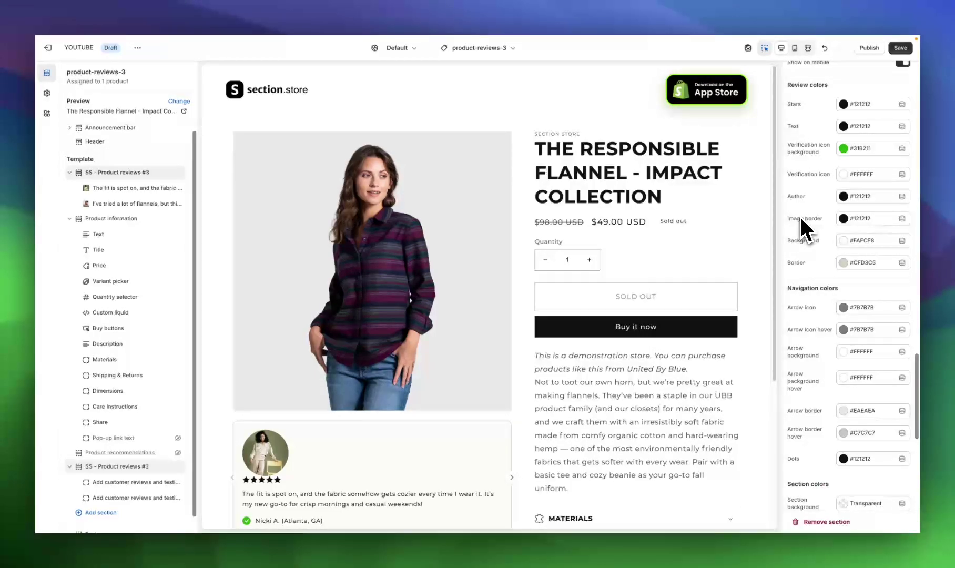
{"action": "scroll", "coordinate": [800, 216], "scroll_direction": "down", "scroll_amount": 10}
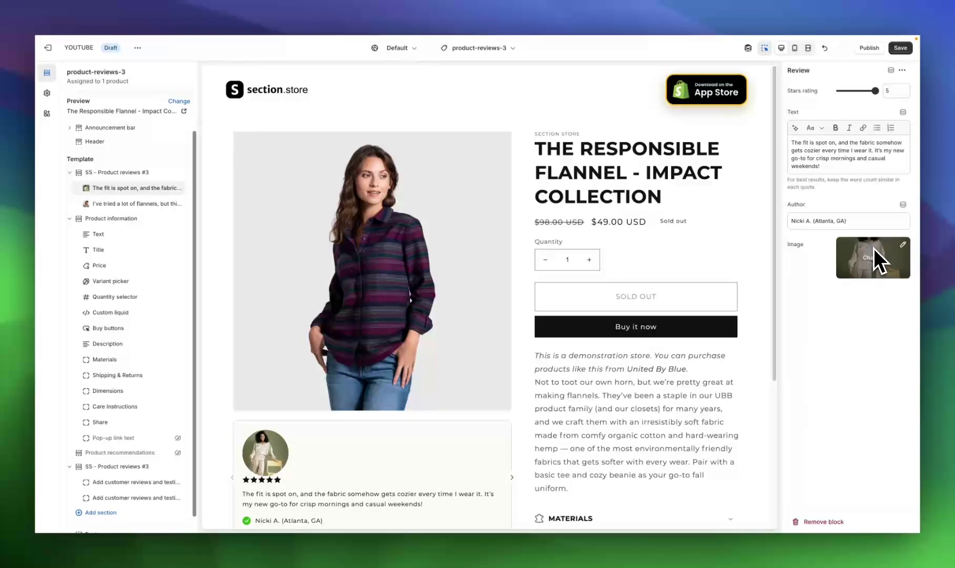
- Bring up the first Review block under SS - Product reviews #3, with its 5-star rating
{"action": "mouse_move", "coordinate": [118, 198]}
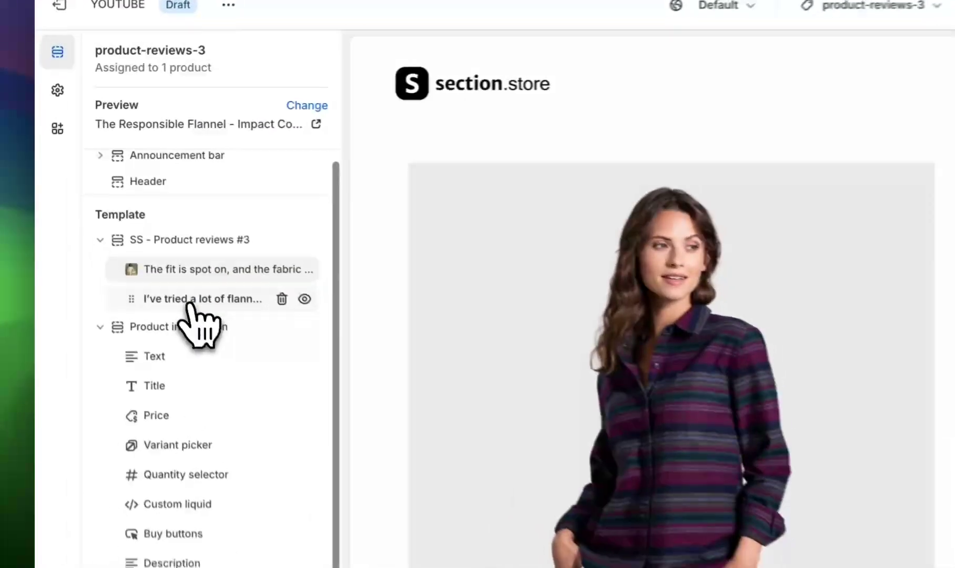
- Open the second review block, "I've tried a lot of flannels", showing its 4.5-star rating
{"action": "left_click", "coordinate": [258, 313]}
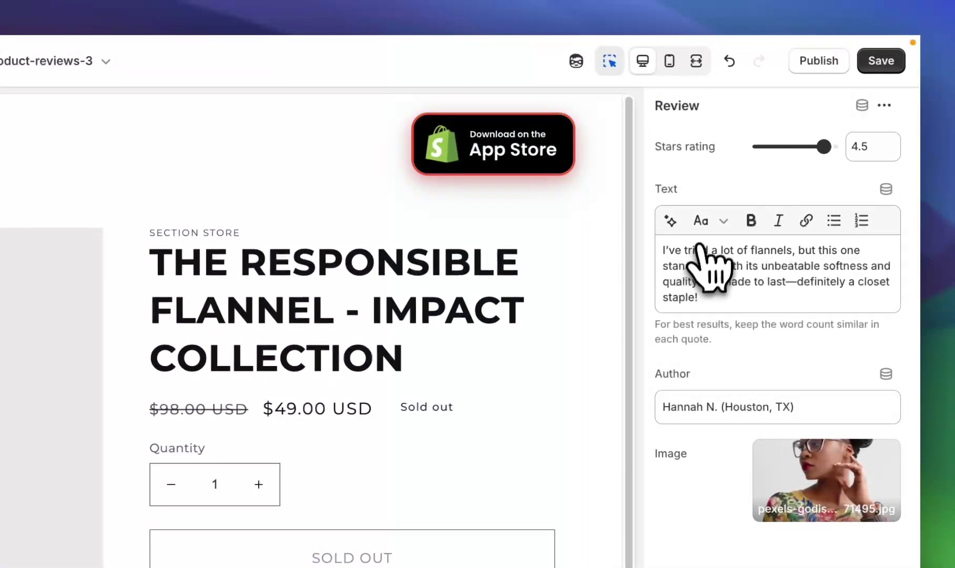
{"action": "mouse_move", "coordinate": [823, 487]}
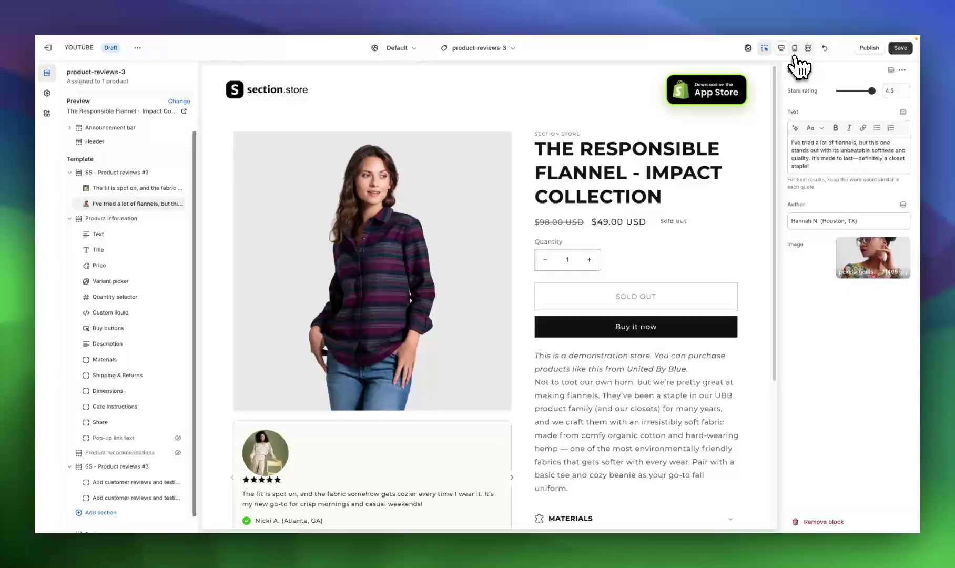
- Save the template and advance the live carousel to the 4.5-star flannels review
{"action": "left_click", "coordinate": [901, 51]}
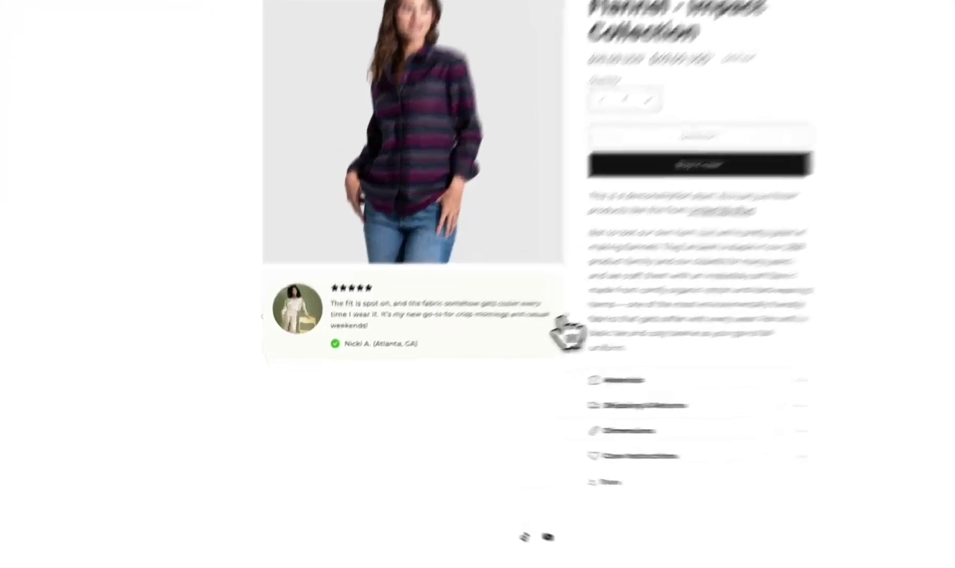
{"action": "left_click", "coordinate": [494, 343]}
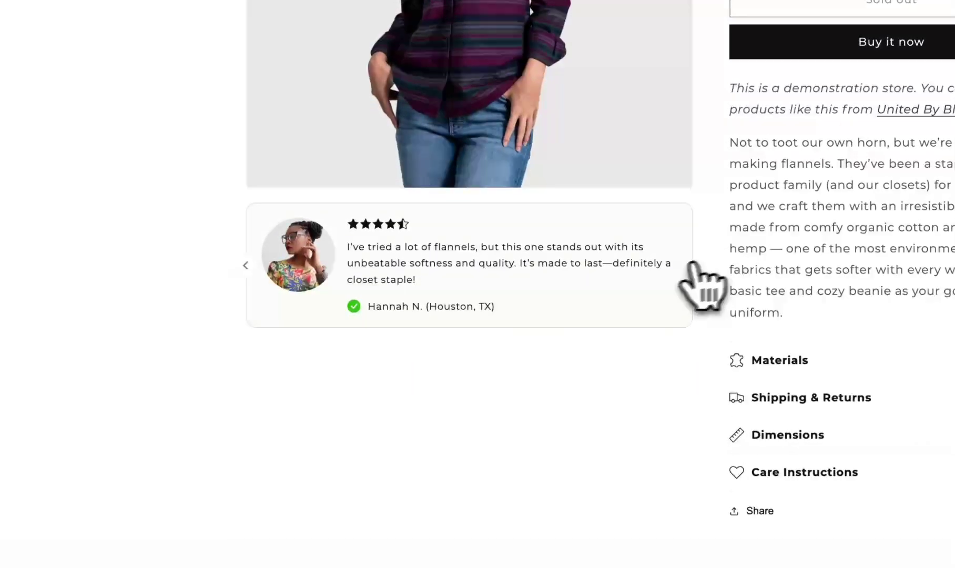